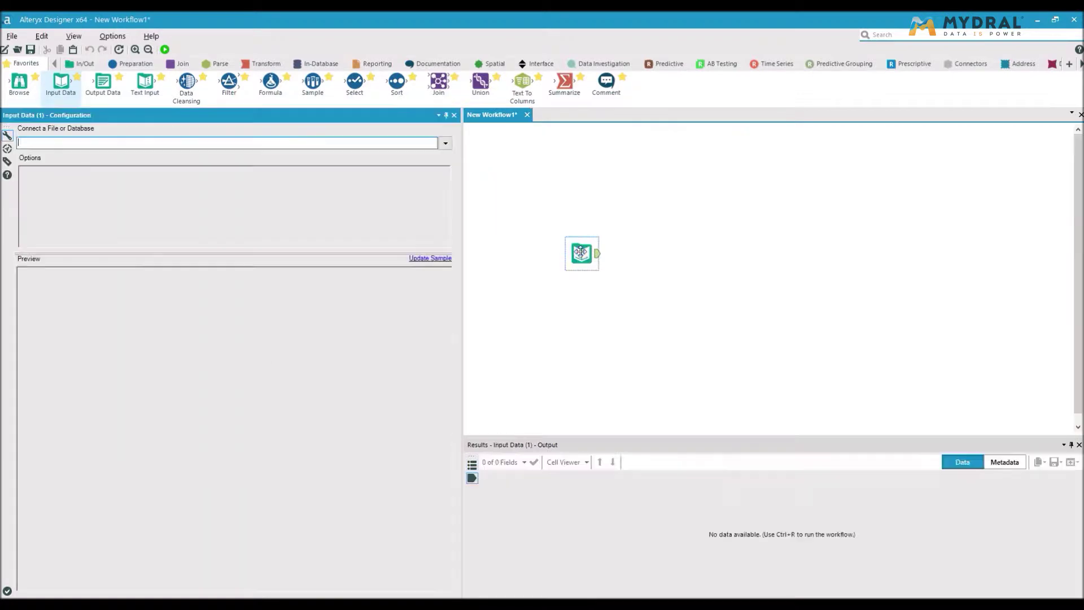
# Connect the Input Data tool to the Distance_Entrepots_Magasins Excel file, using the table Sheet1$.
pyautogui.click(445, 143)
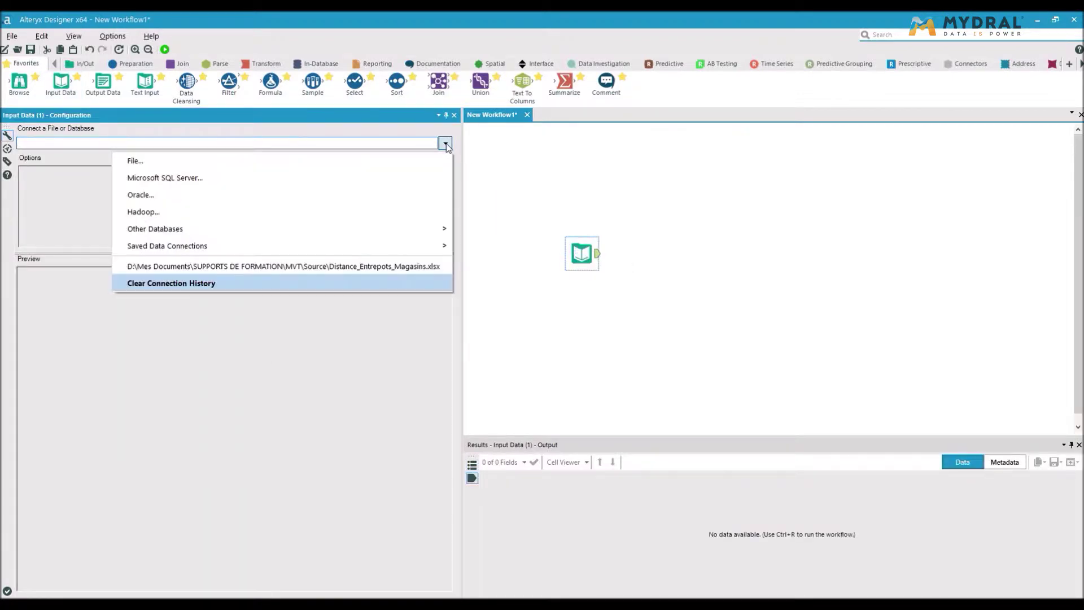
pyautogui.click(431, 165)
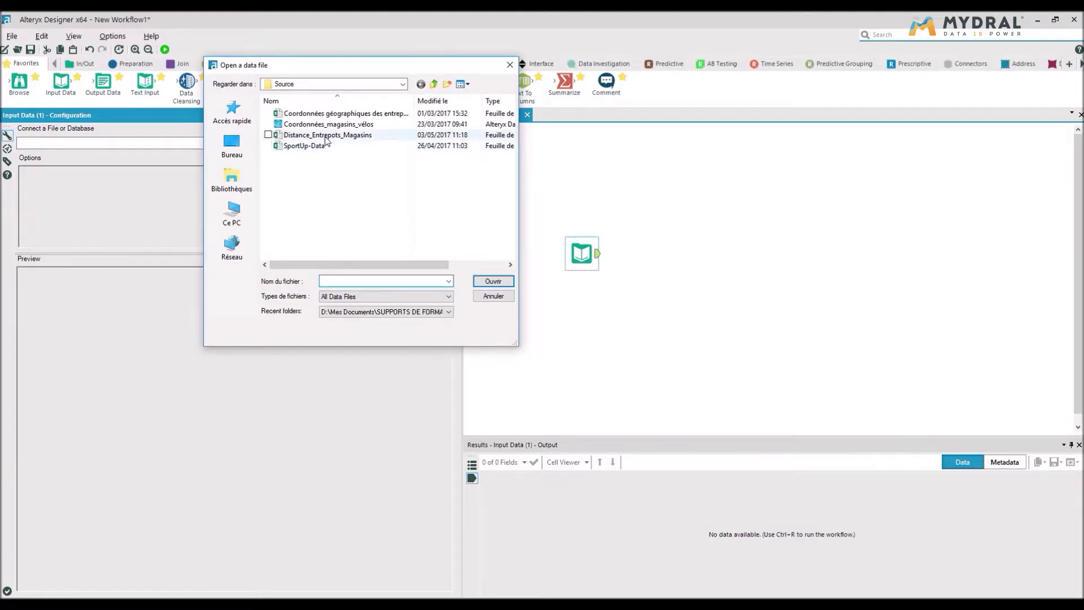
pyautogui.doubleClick(327, 137)
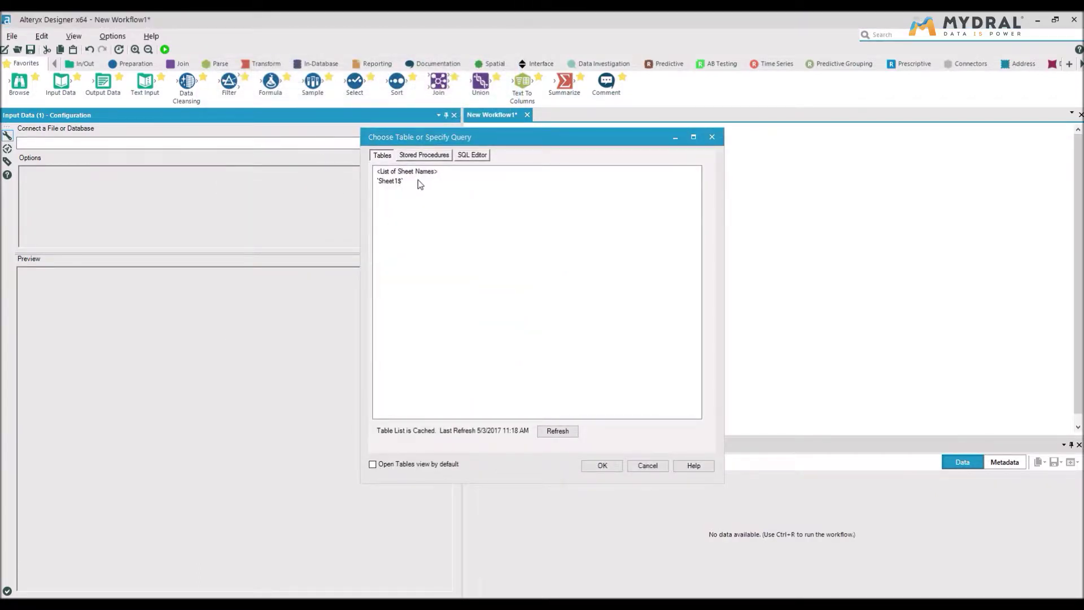
pyautogui.click(418, 181)
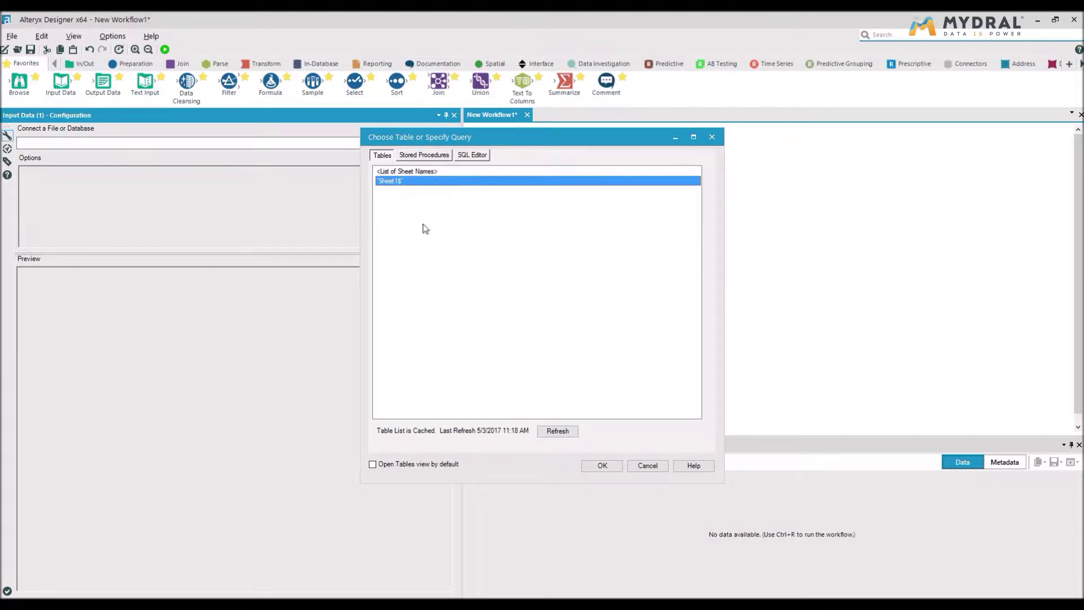
pyautogui.click(602, 466)
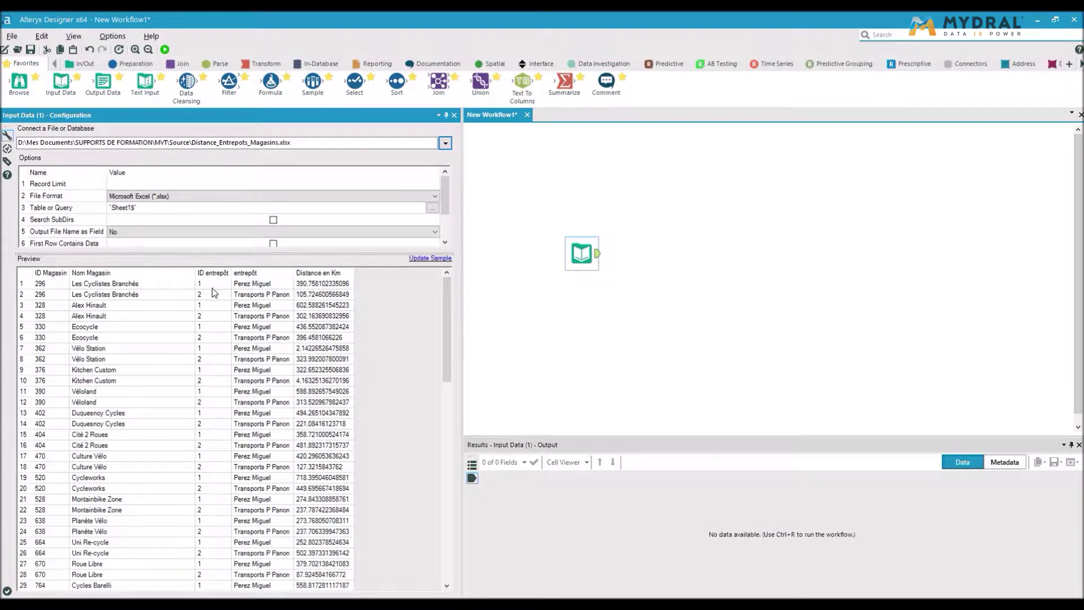
# Compare the two warehouse rows and their distances for the first store in the input data preview.
pyautogui.click(240, 294)
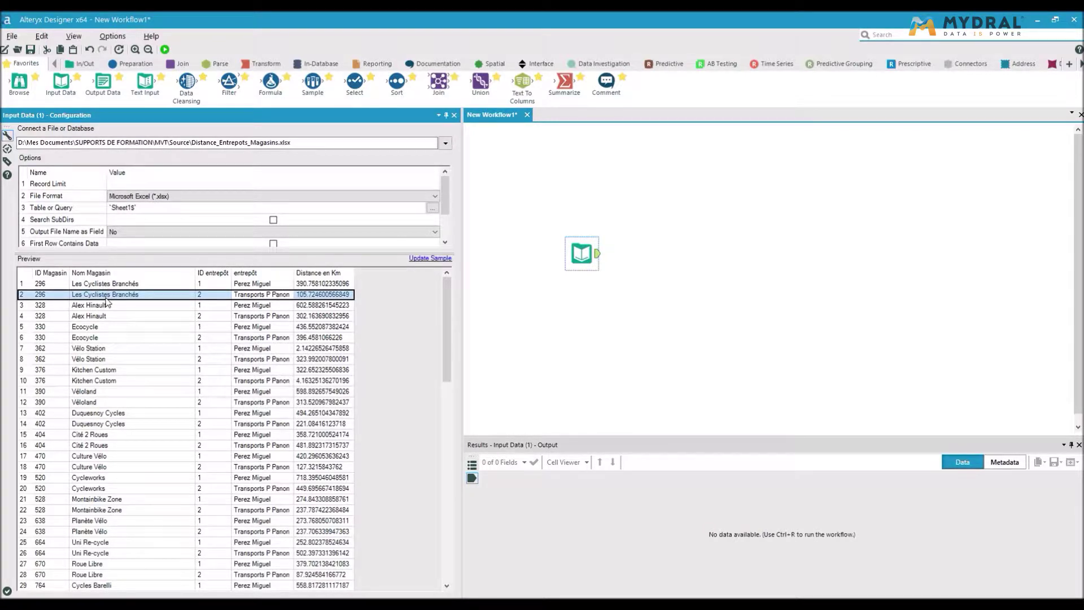
pyautogui.click(259, 284)
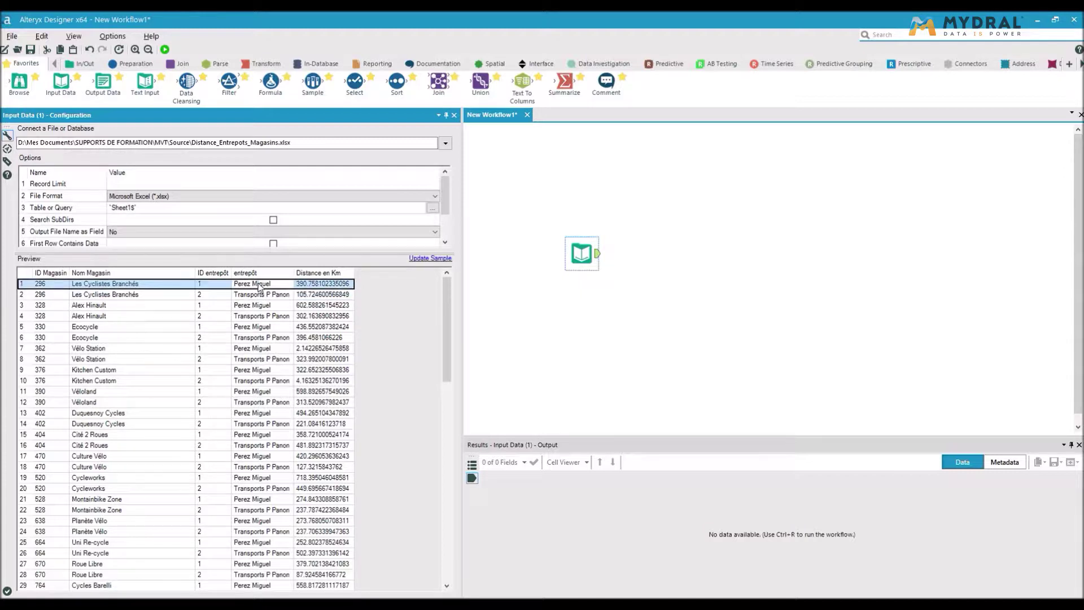
pyautogui.click(259, 293)
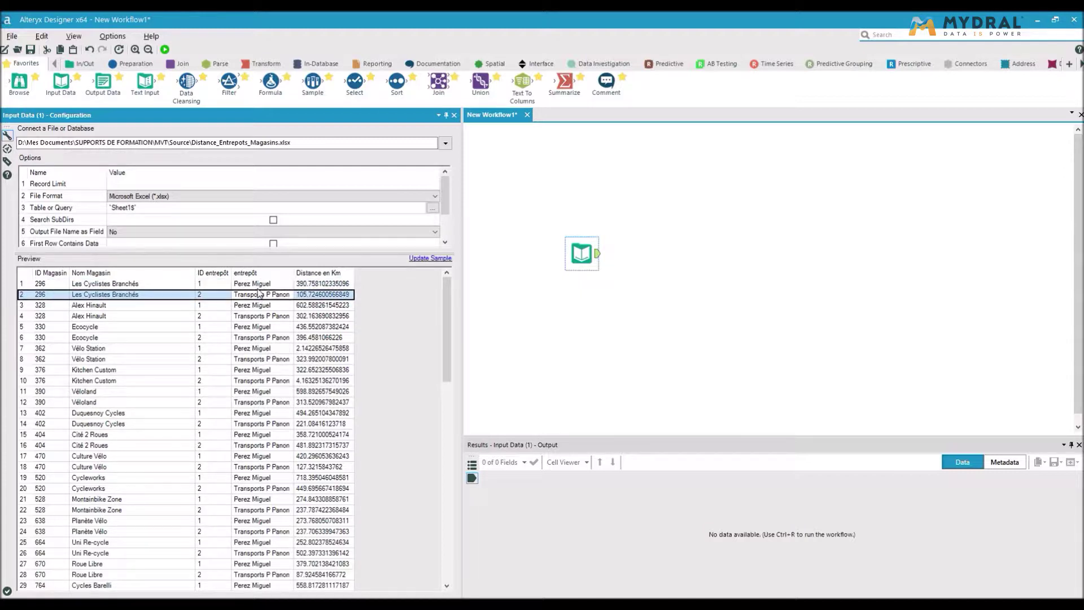
pyautogui.click(262, 287)
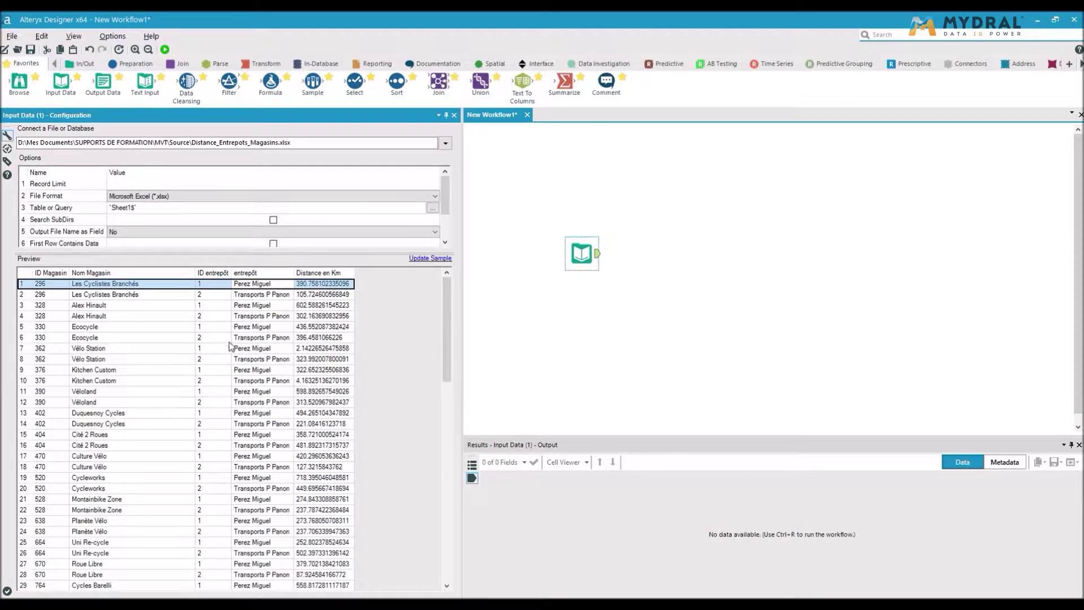
pyautogui.click(259, 293)
pyautogui.click(258, 286)
# Connect a Cross Tab tool after the input and group the data by ID Magasin and Nom Magasin.
pyautogui.click(258, 68)
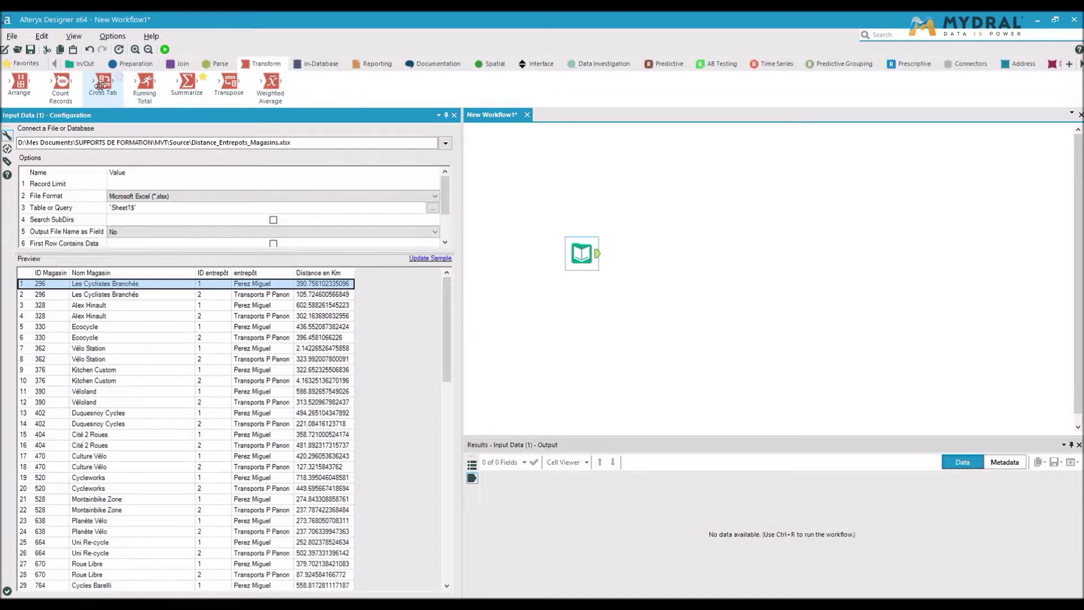
pyautogui.moveTo(100, 86); pyautogui.dragTo(629, 249)
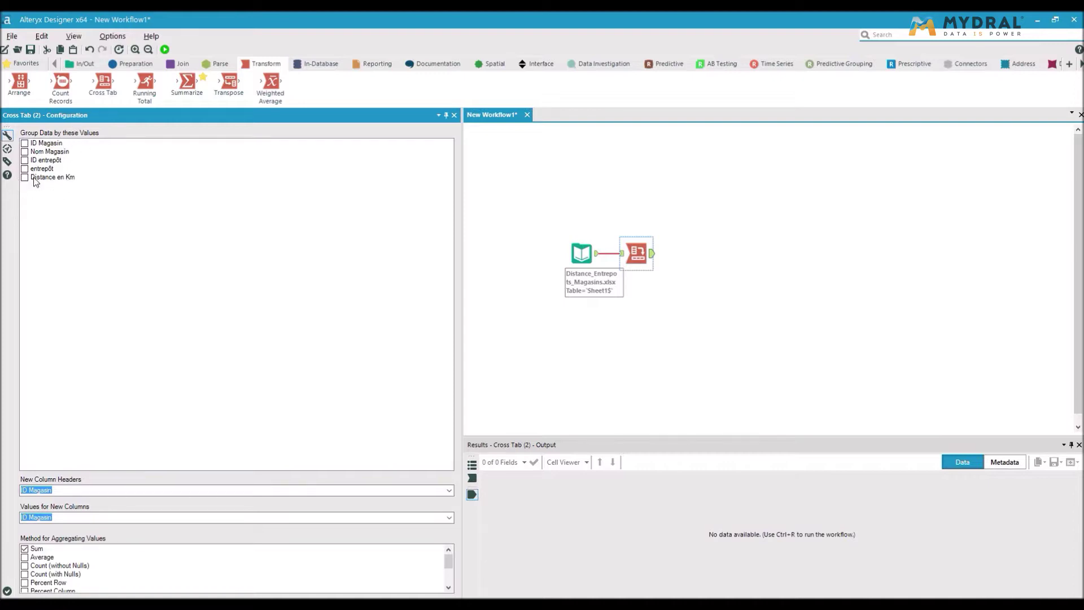
pyautogui.click(25, 144)
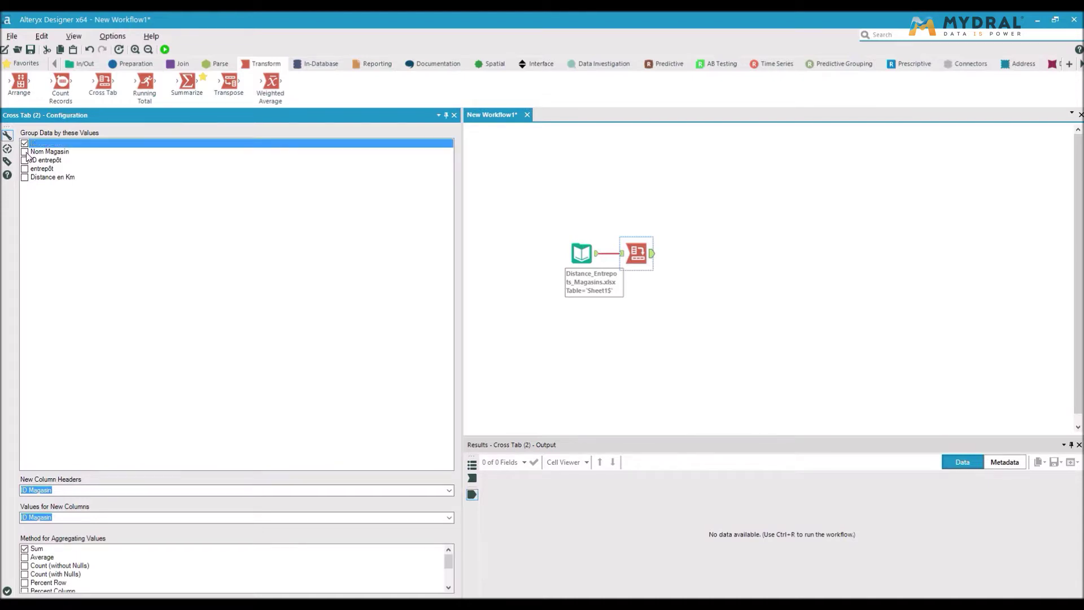
pyautogui.click(25, 151)
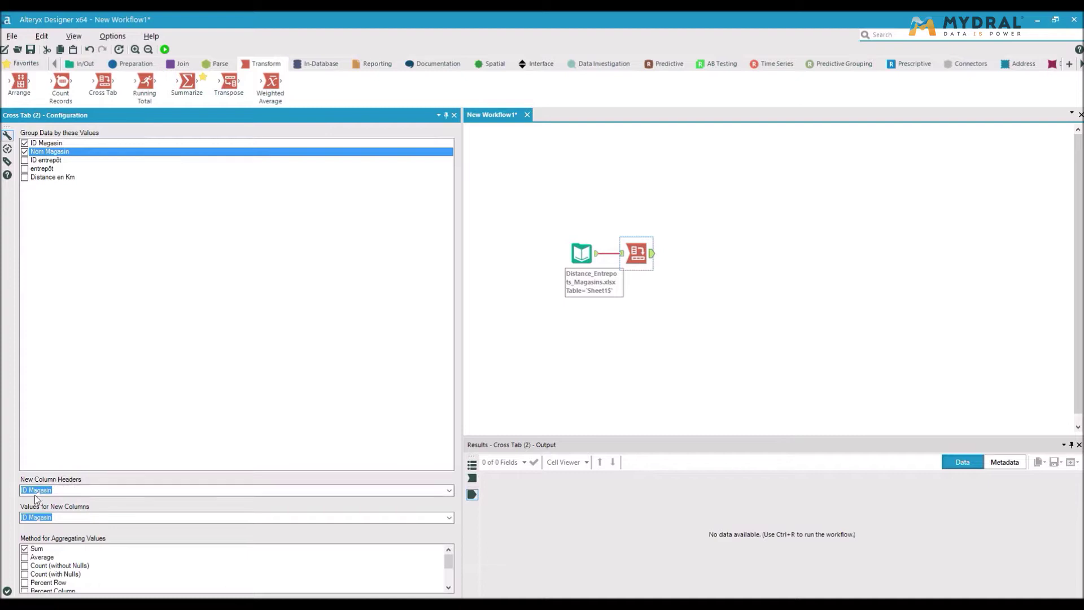
# Set the Cross Tab's new column headers to entrepôt and its new column values to Distance en Km, and review the aggregation methods.
pyautogui.click(450, 491)
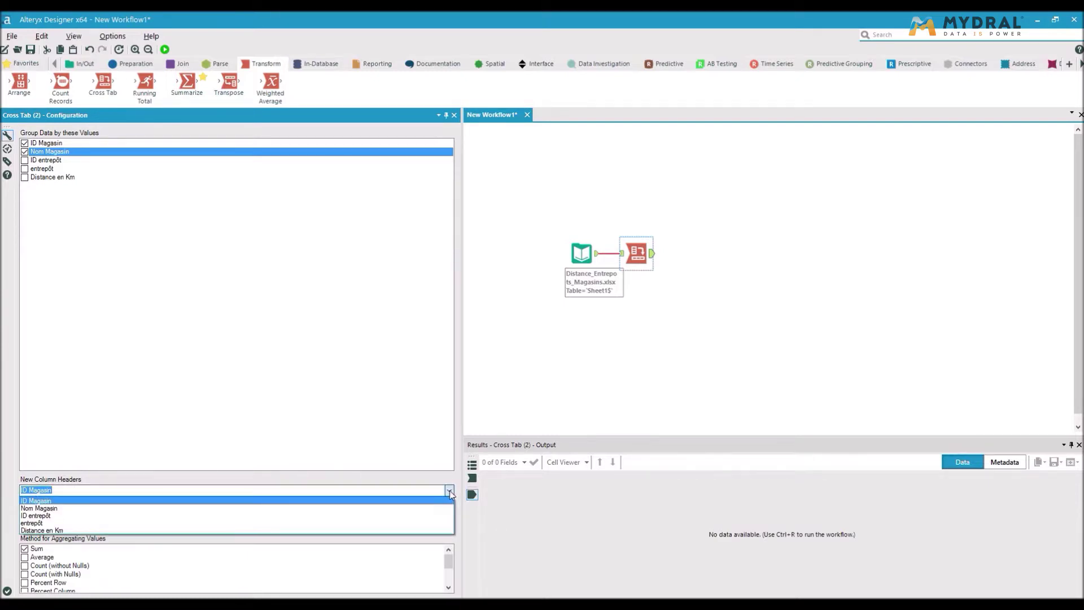
pyautogui.click(362, 523)
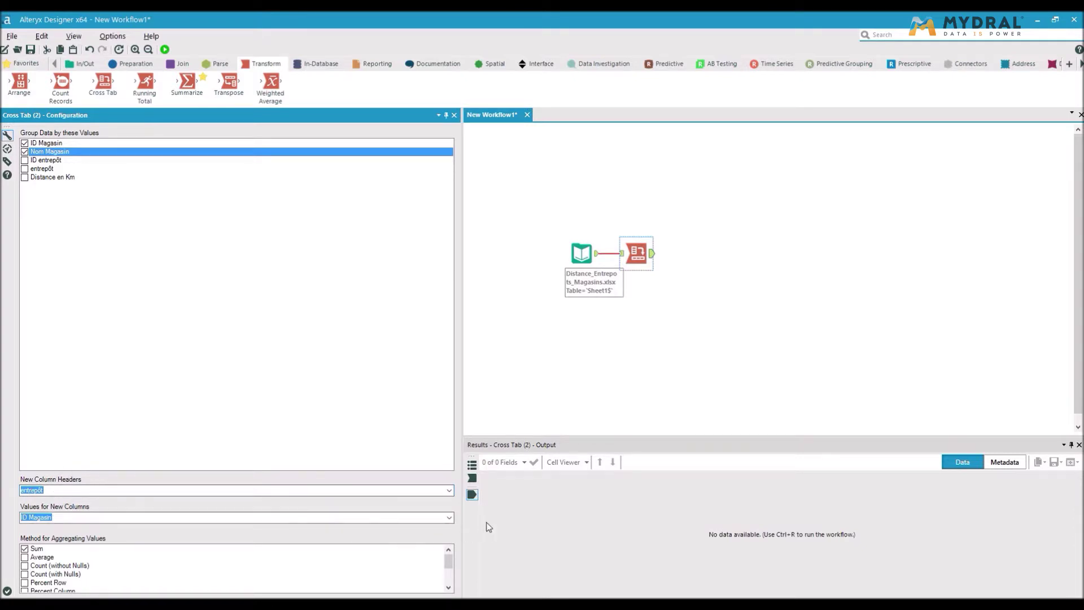
pyautogui.click(449, 518)
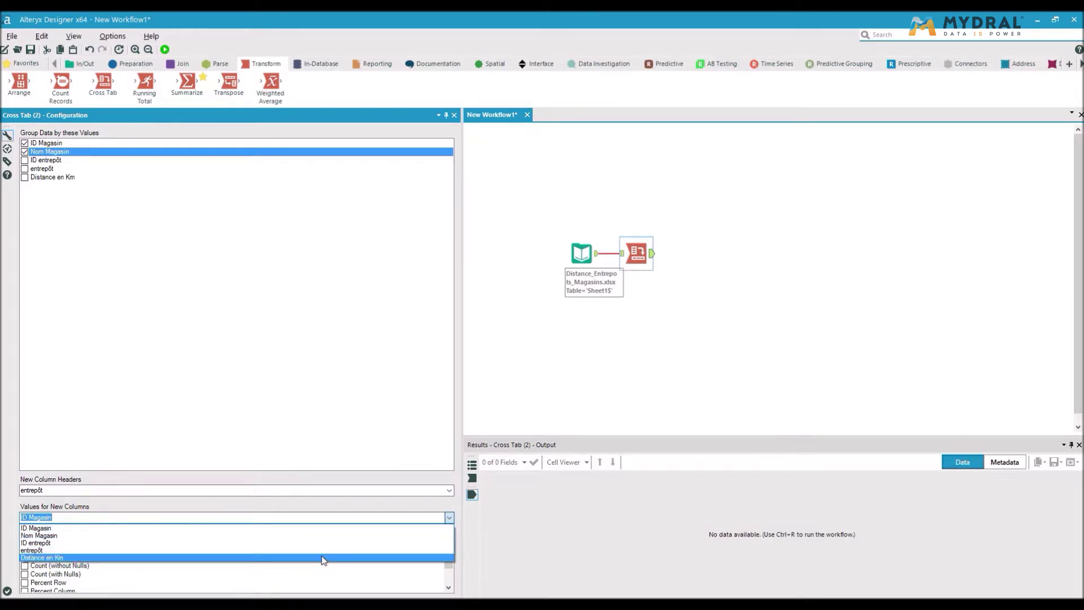
pyautogui.click(323, 558)
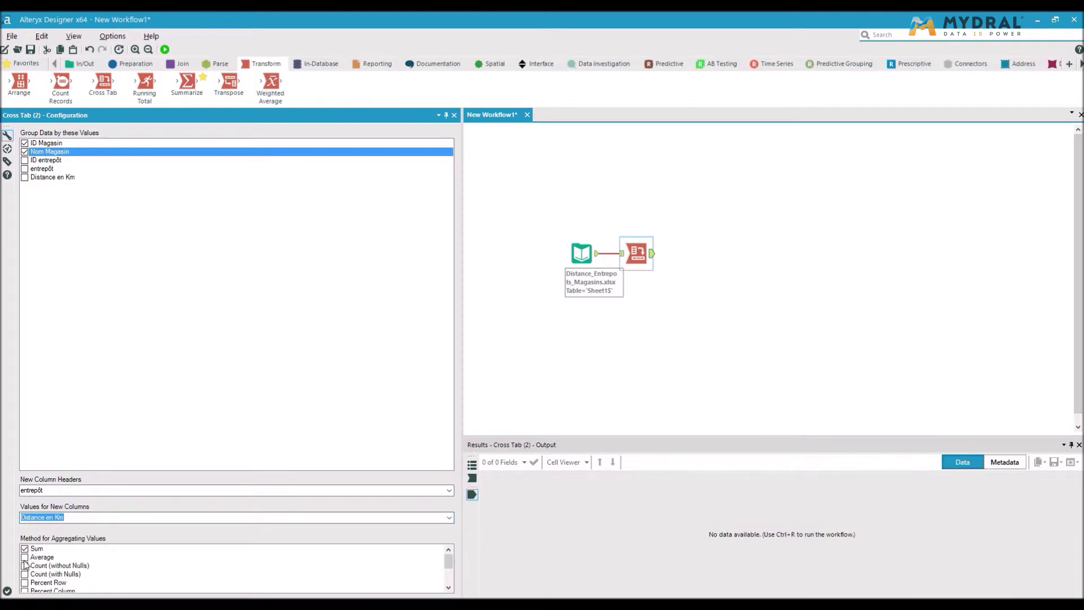
pyautogui.scroll(-2, 138, 559)
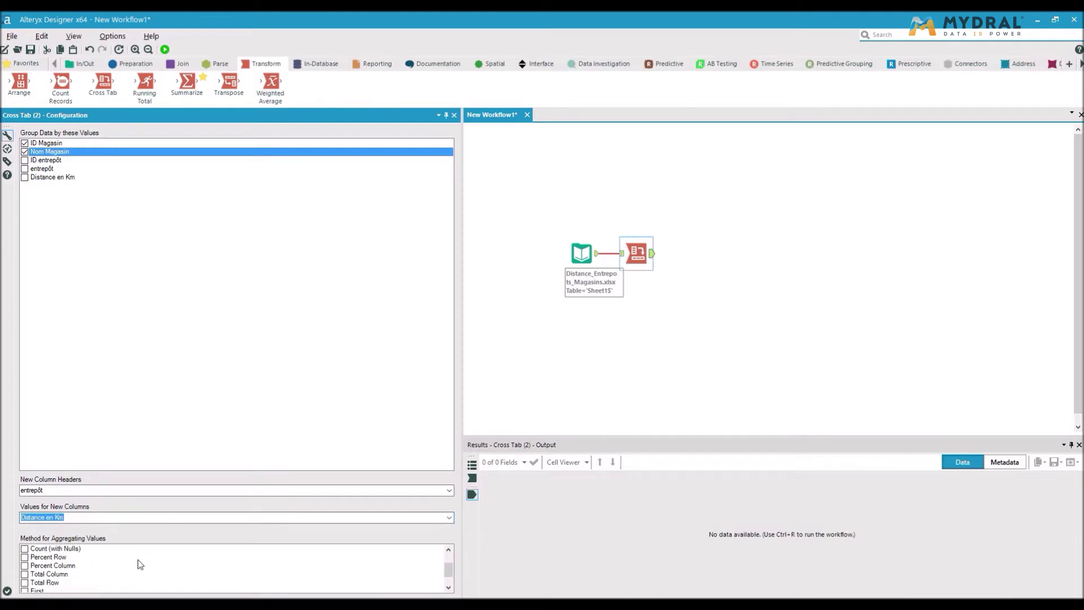
pyautogui.scroll(2, 138, 560)
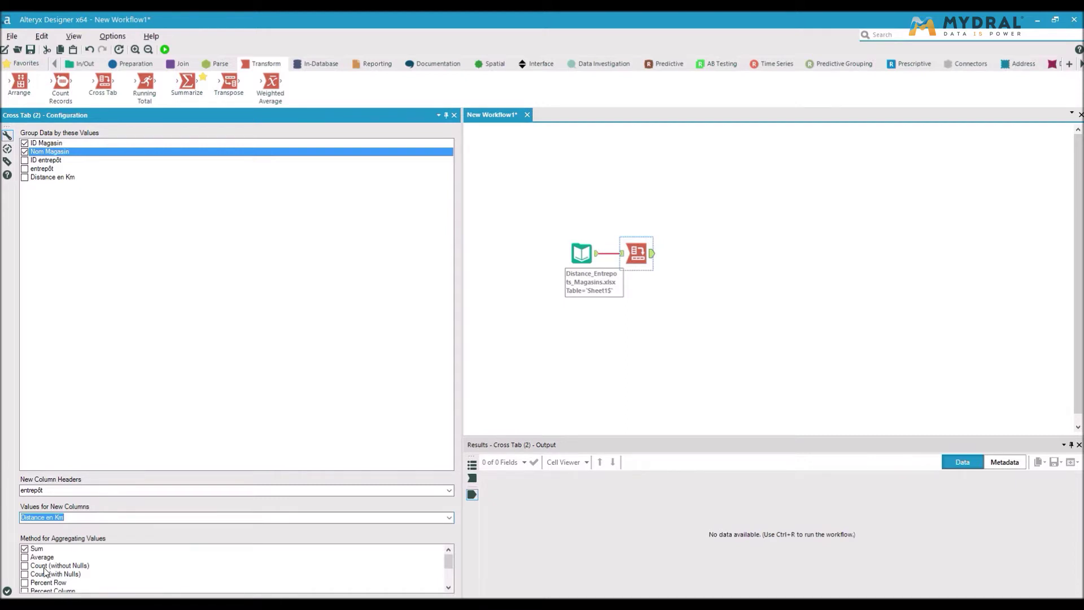
pyautogui.scroll(-1, 46, 572)
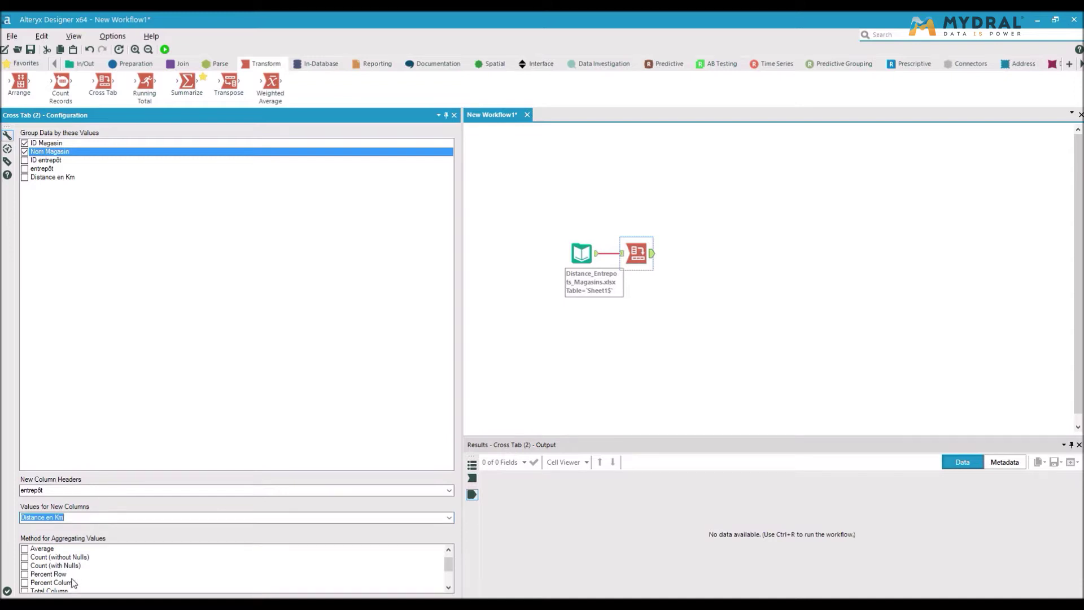
pyautogui.scroll(1, 74, 583)
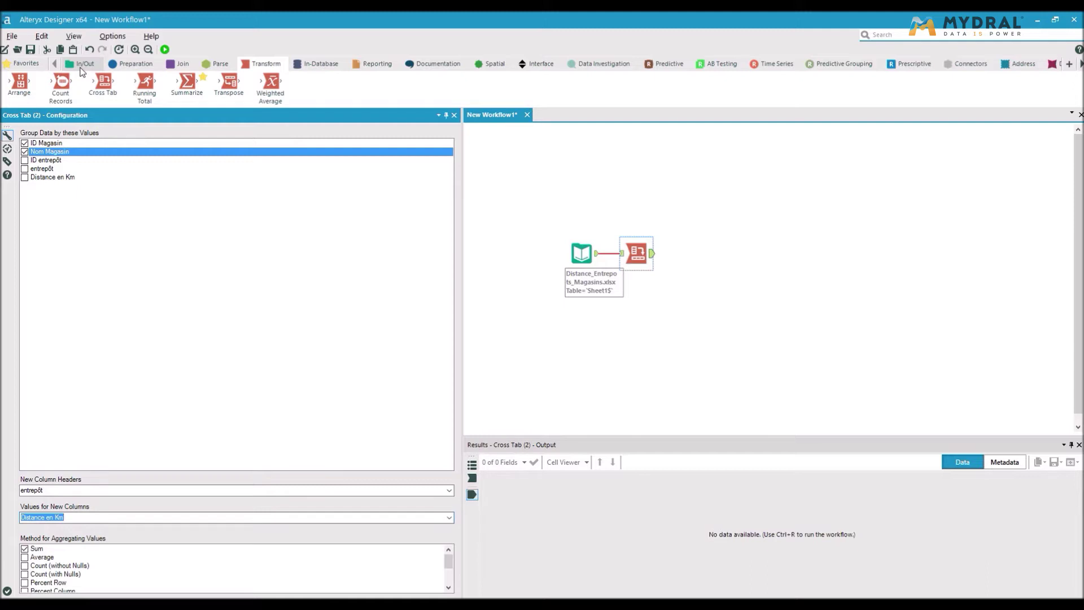
# Connect a Browse tool to the Cross Tab output and run the workflow.
pyautogui.click(80, 67)
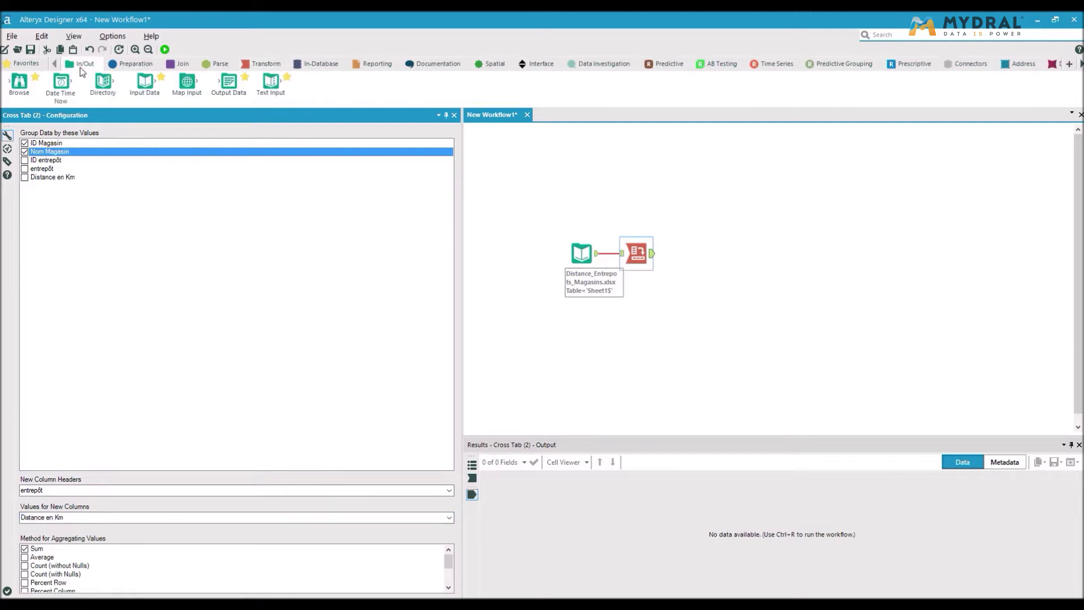
pyautogui.moveTo(5, 85); pyautogui.dragTo(712, 251)
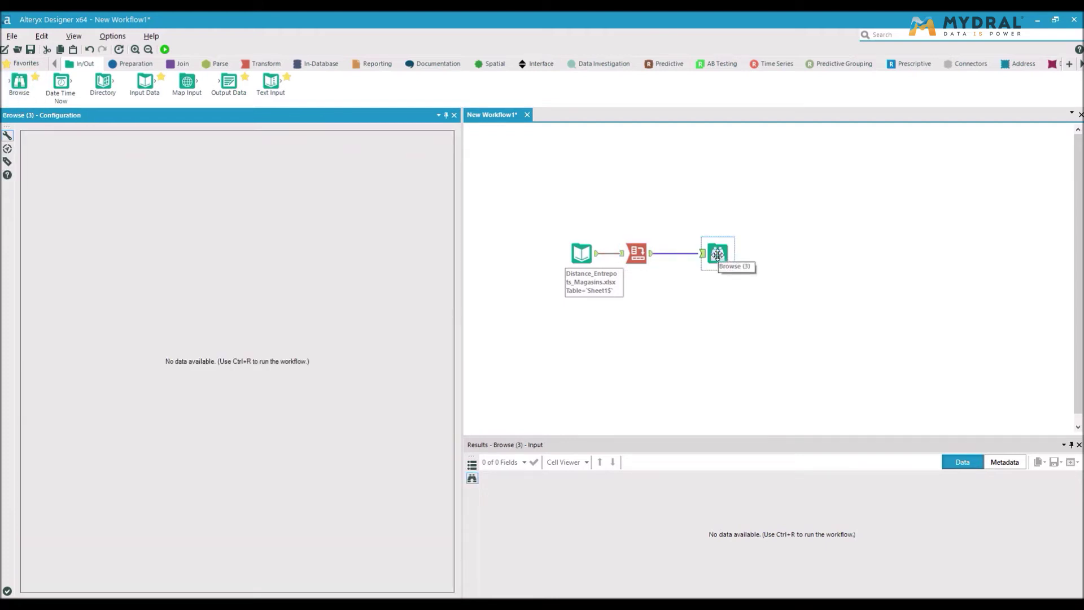
pyautogui.click(164, 49)
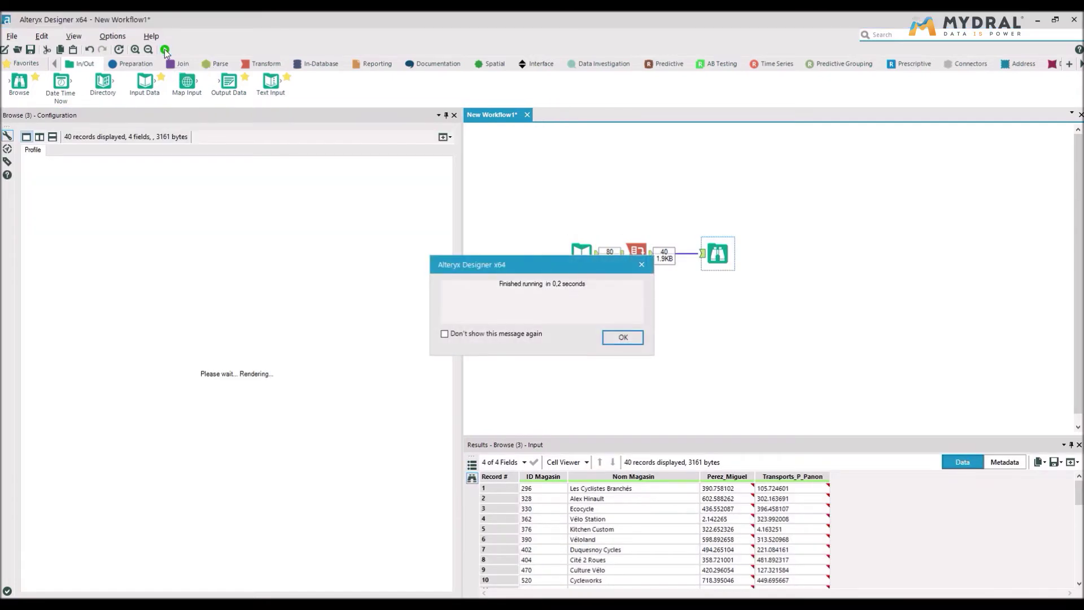
pyautogui.click(623, 337)
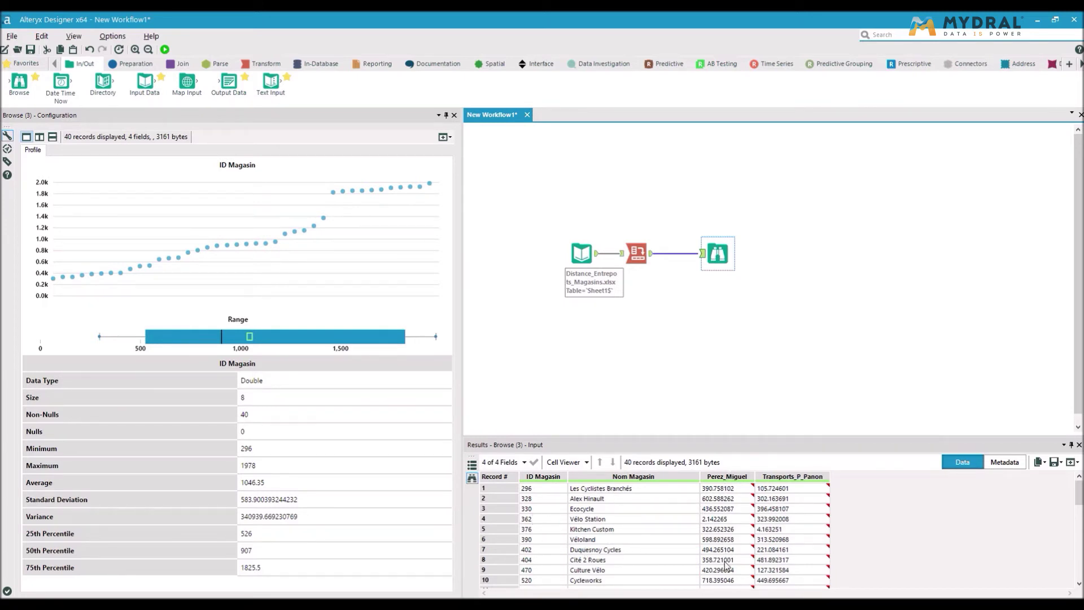
# Examine the pivoted results, comparing the two warehouse distance columns and their profiles across the stores.
pyautogui.click(724, 487)
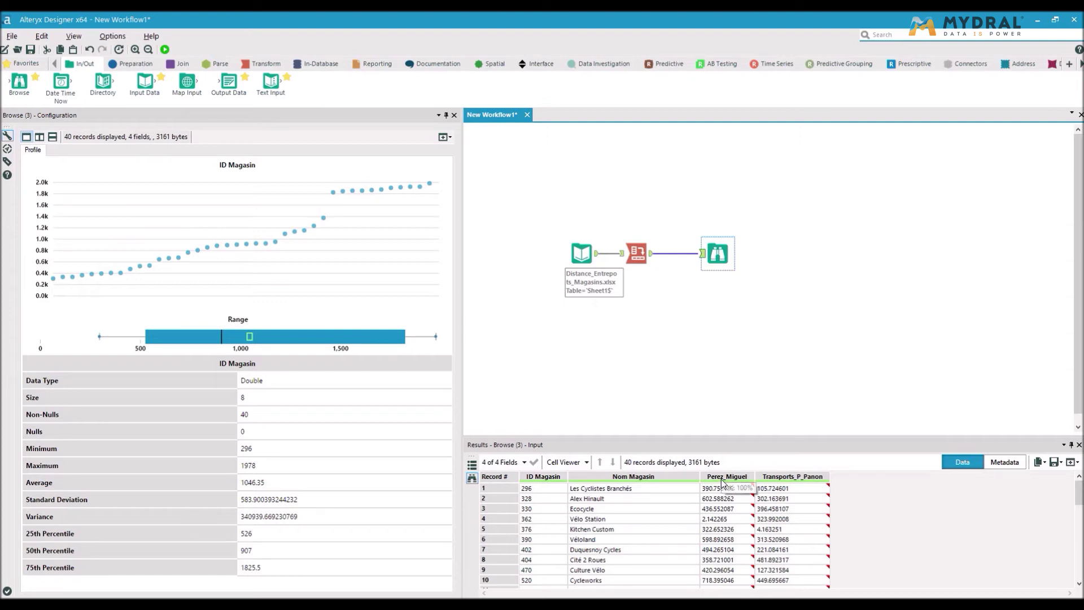
pyautogui.click(781, 484)
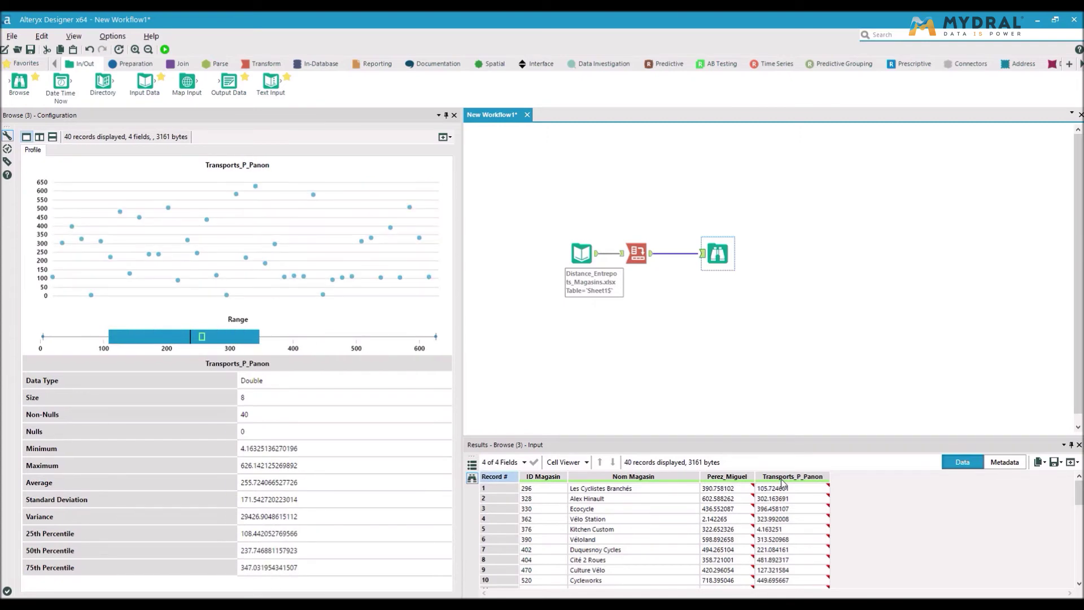
pyautogui.click(728, 489)
pyautogui.press('Right')
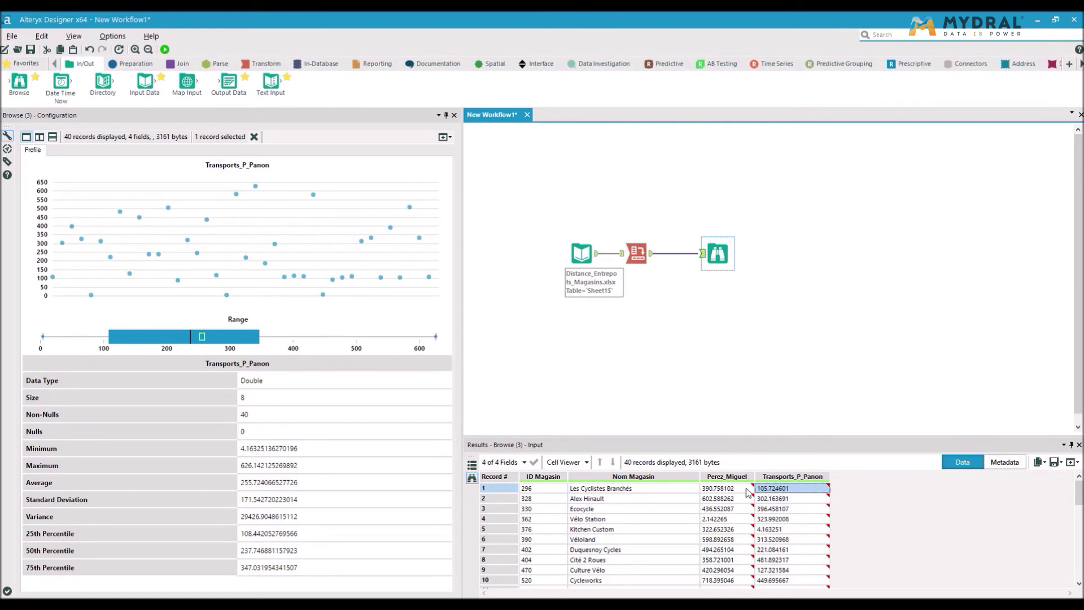
pyautogui.click(739, 492)
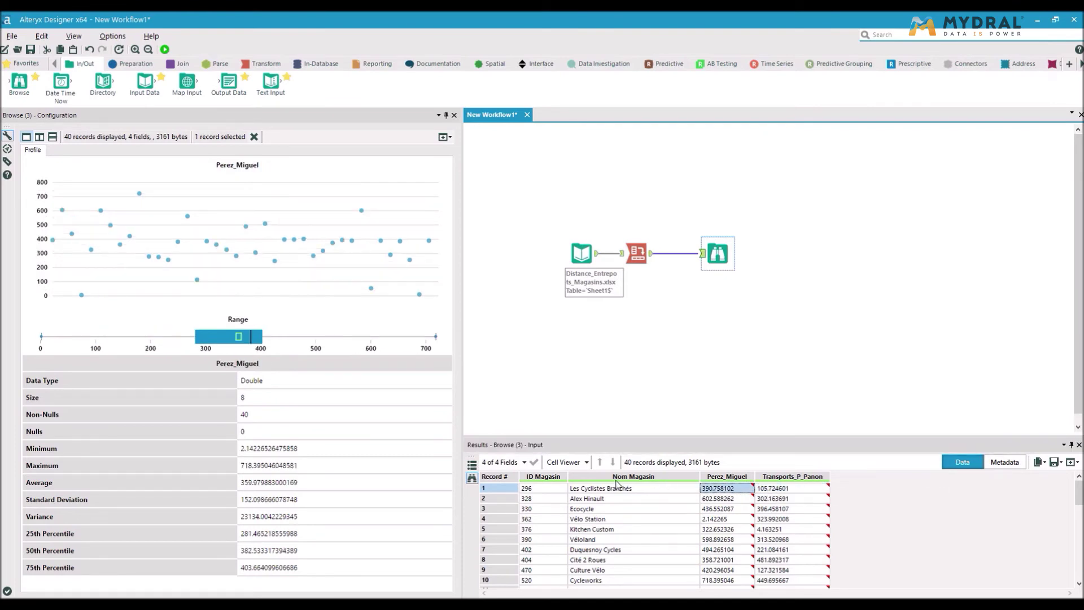
pyautogui.scroll(-3, 763, 549)
pyautogui.scroll(3, 763, 549)
pyautogui.click(696, 355)
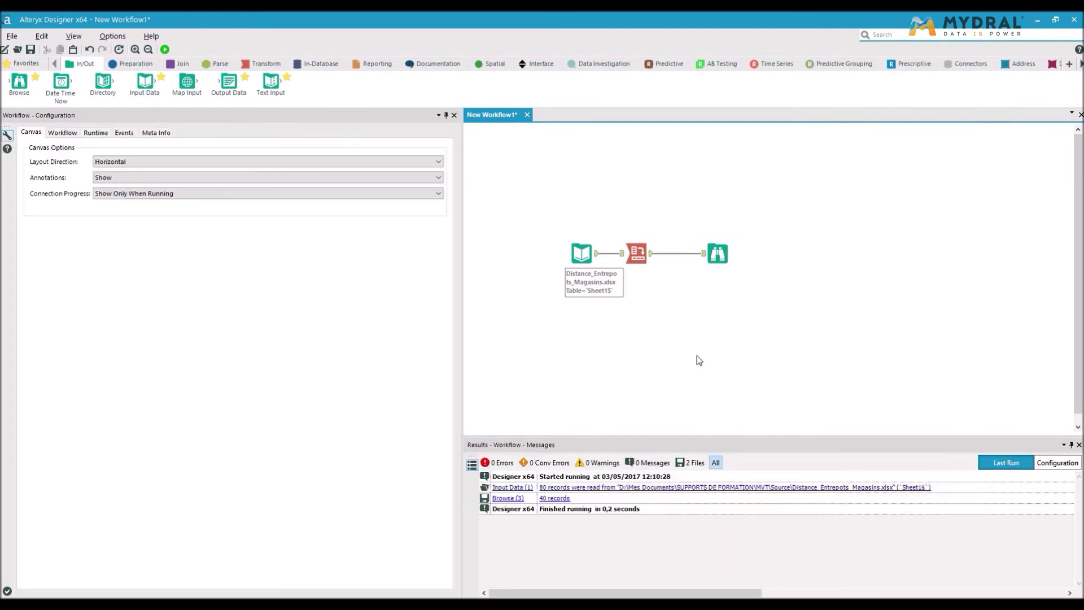